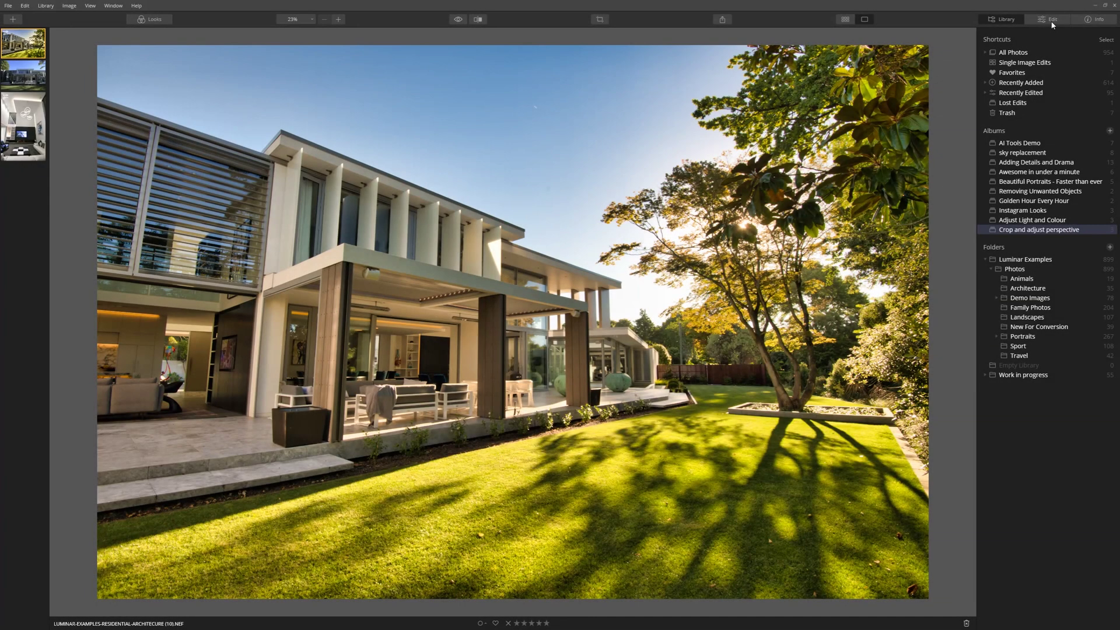
Step: Switch to the Edit tools and enable Auto Distortion Corrections for the house photo
left_click(1052, 23)
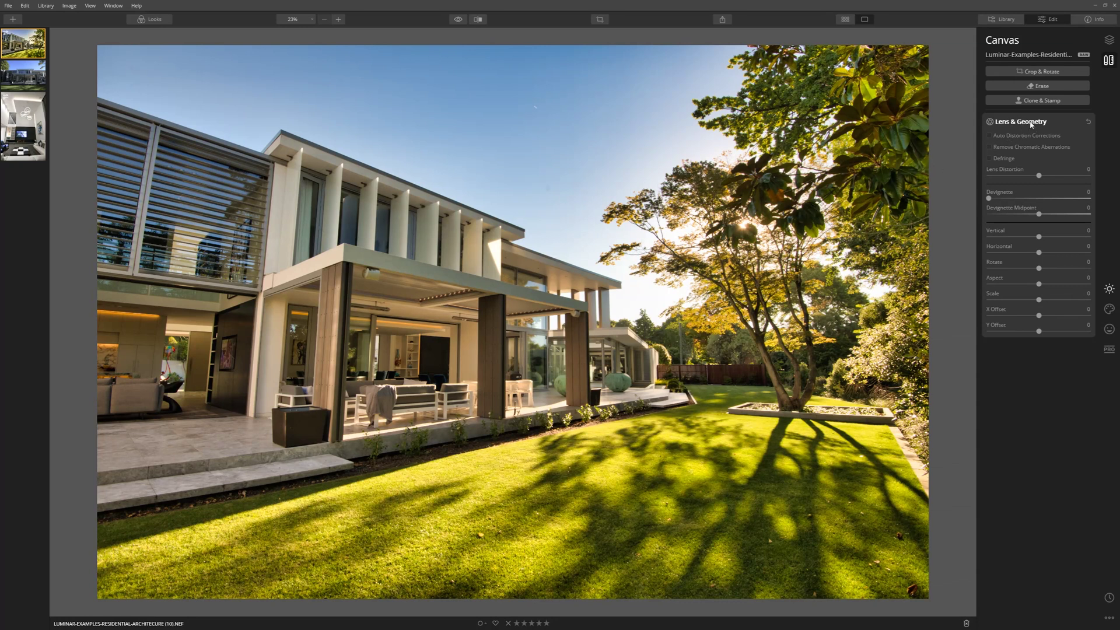
left_click(990, 135)
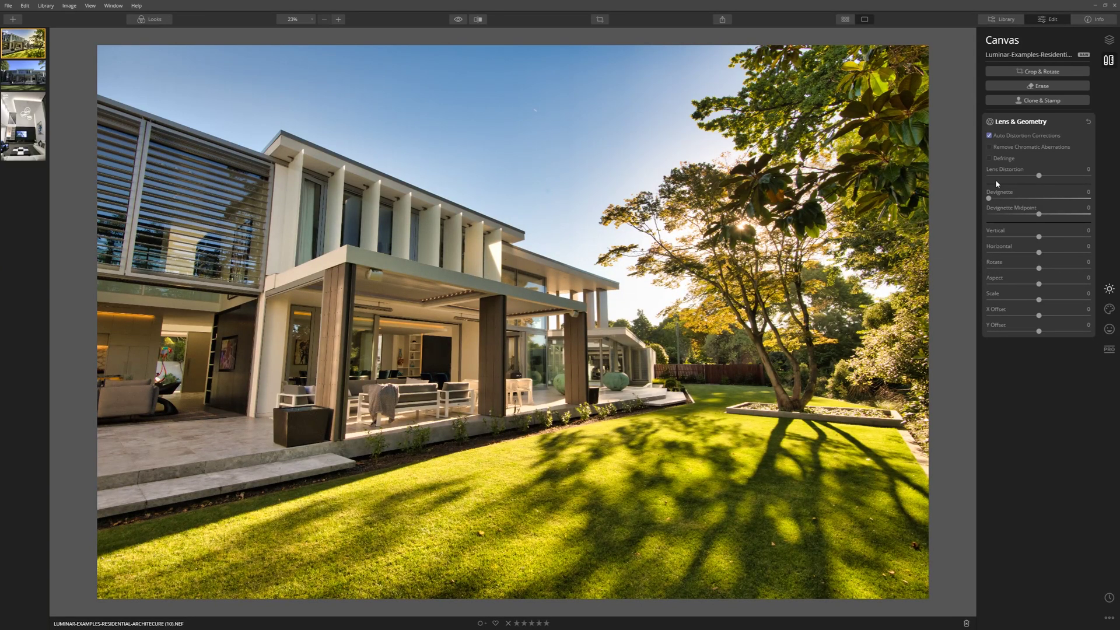
Step: Enable Remove Chromatic Aberrations and Defringe, trying Lens Distortion (reset to 0) and Devignette
left_click(992, 148)
left_click(990, 159)
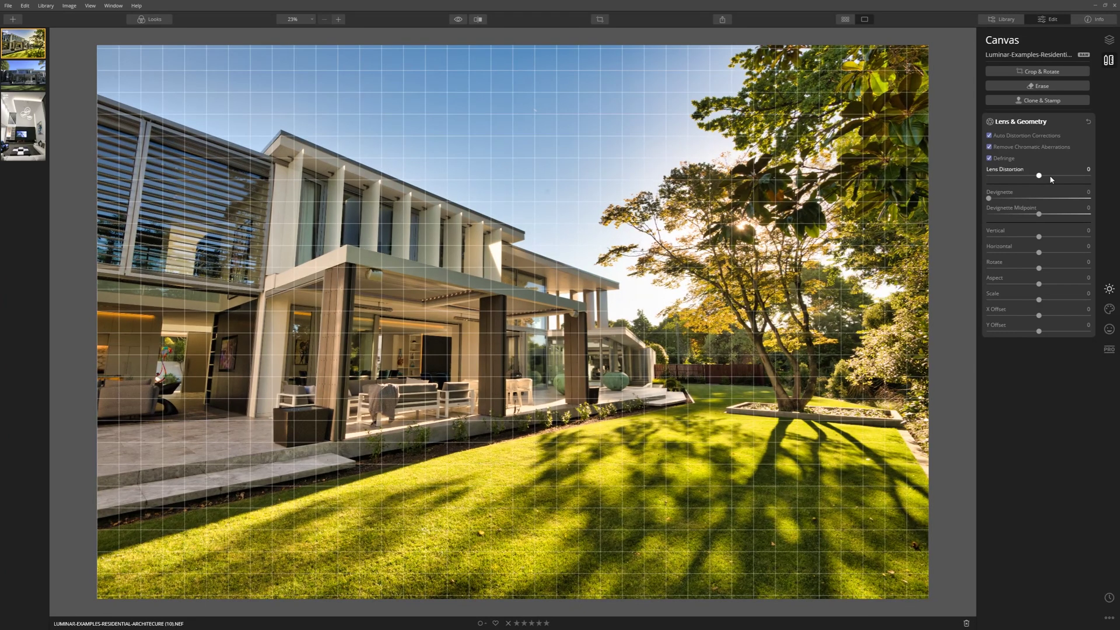
left_click_drag(1039, 175, 1064, 179)
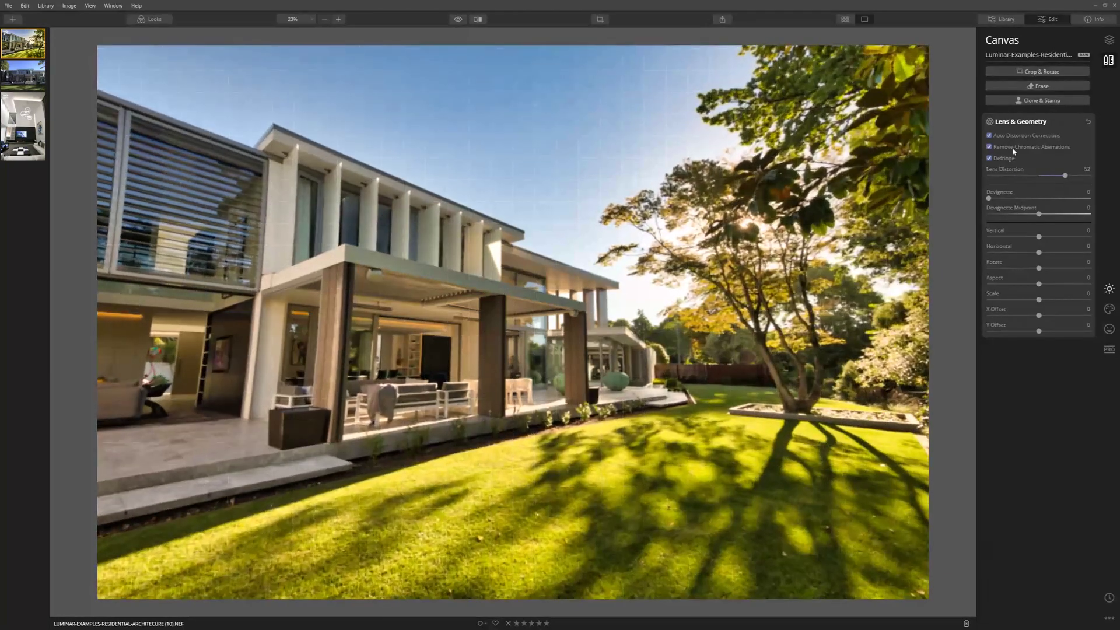
double_click(1065, 177)
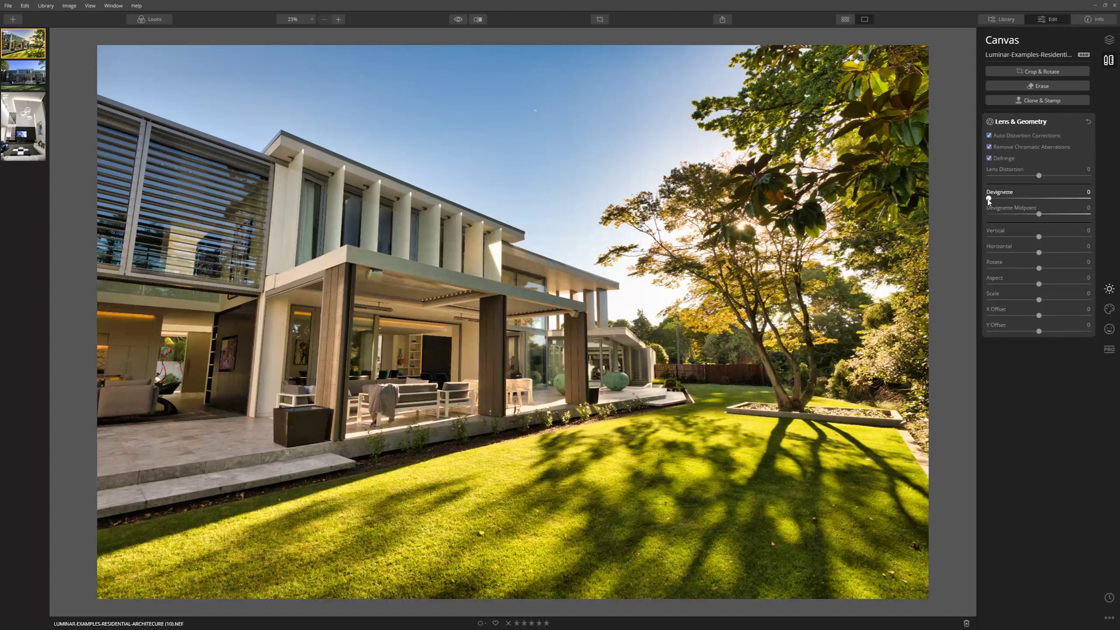
mouse_move(989, 199)
left_mouse_down()
mouse_move(1067, 200)
mouse_move(981, 202)
left_mouse_up()
Step: Test the Vertical perspective slider, settling near -17 after trying positive values
mouse_move(1042, 238)
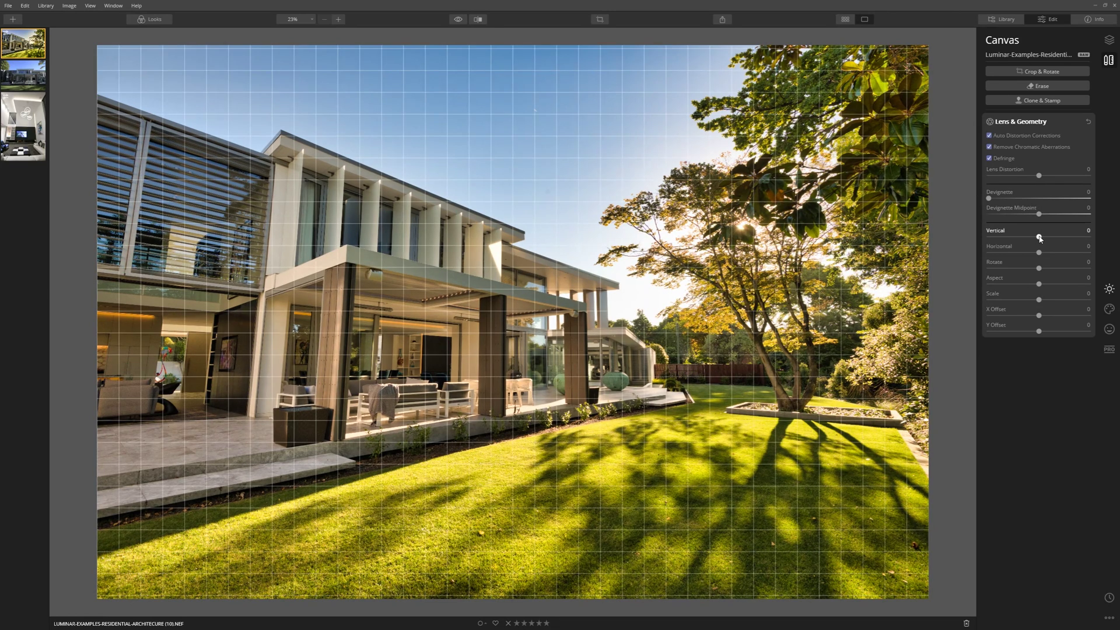
mouse_move(1040, 238)
left_mouse_down()
mouse_move(961, 243)
mouse_move(1038, 239)
left_mouse_up()
mouse_move(1040, 237)
left_mouse_down()
mouse_move(1027, 238)
mouse_move(1056, 239)
mouse_move(1032, 240)
left_mouse_up()
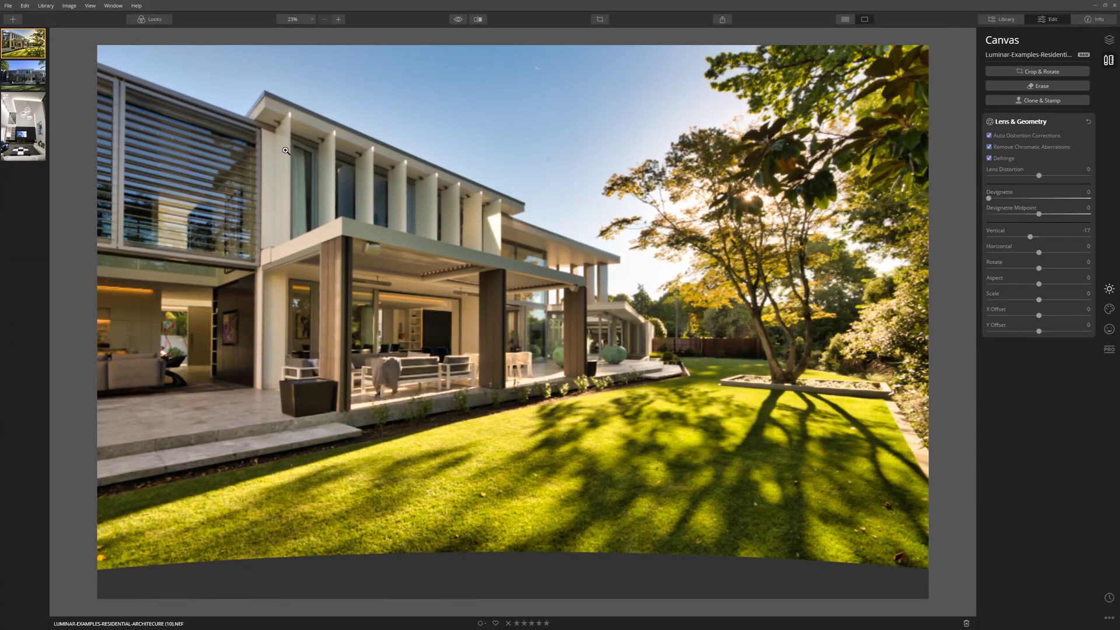
left_click_drag(1030, 237, 1031, 237)
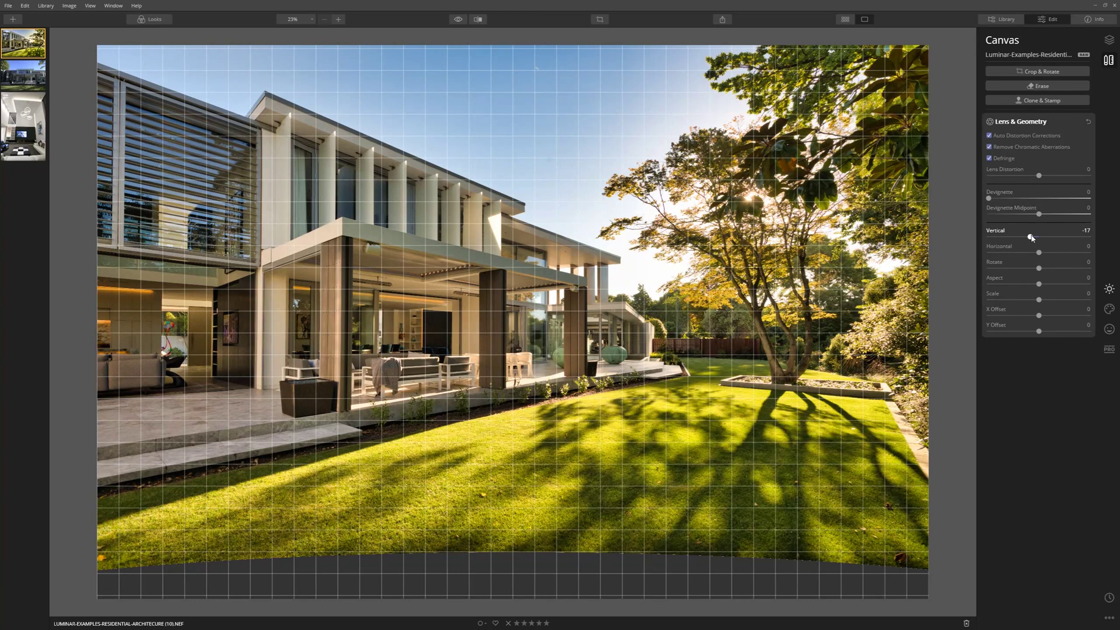
left_click_drag(1032, 238, 1029, 239)
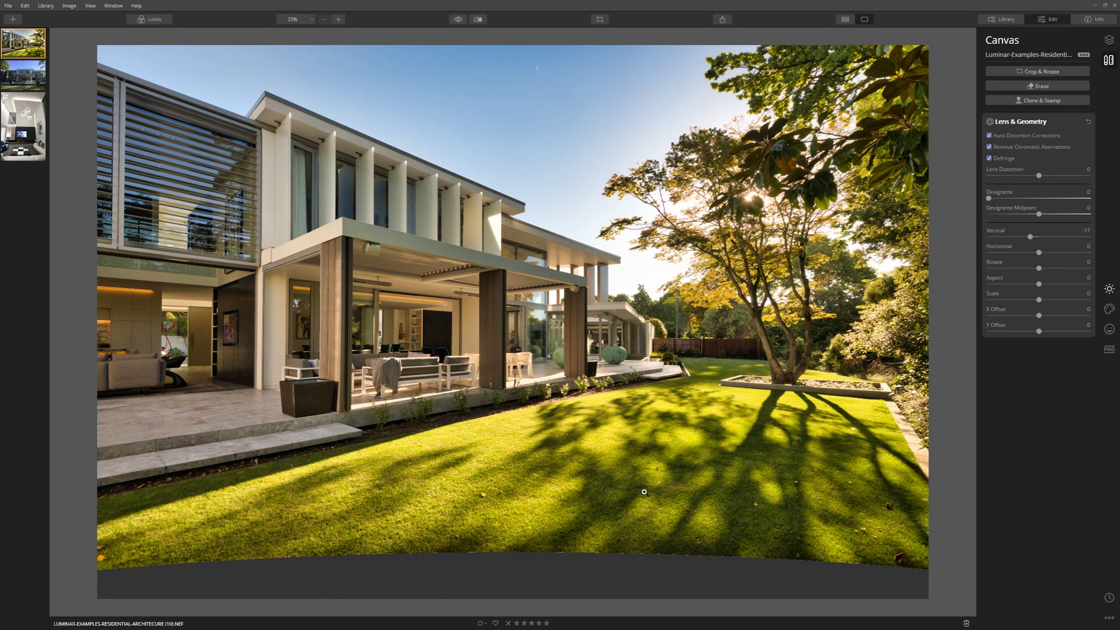
mouse_move(1030, 237)
left_mouse_down()
mouse_move(1068, 238)
mouse_move(1048, 239)
left_mouse_up()
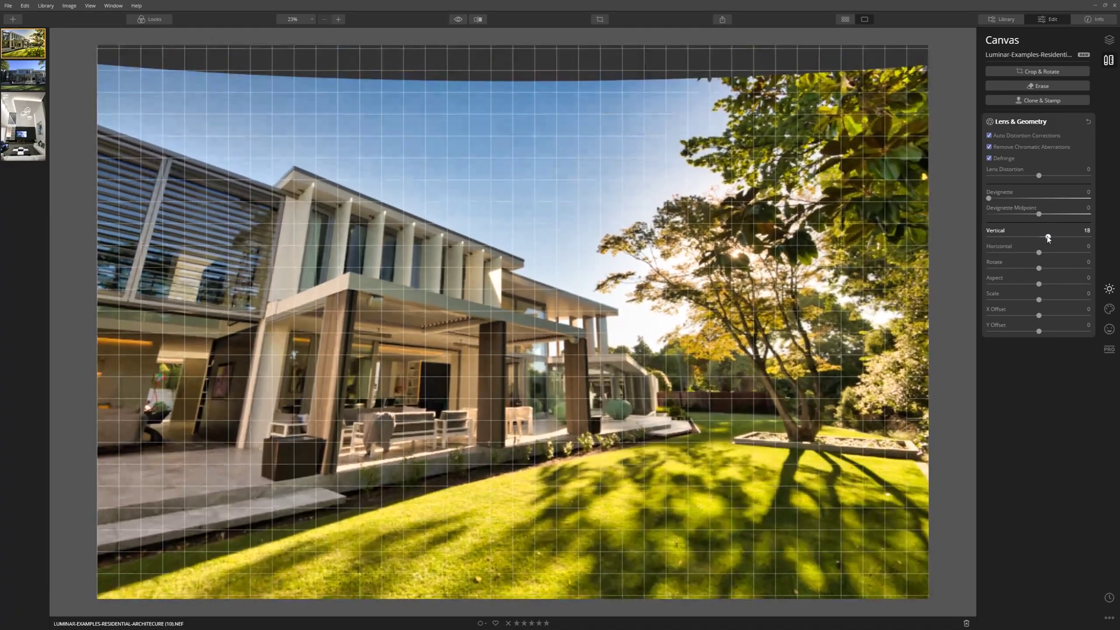
left_click_drag(1048, 237, 1031, 239)
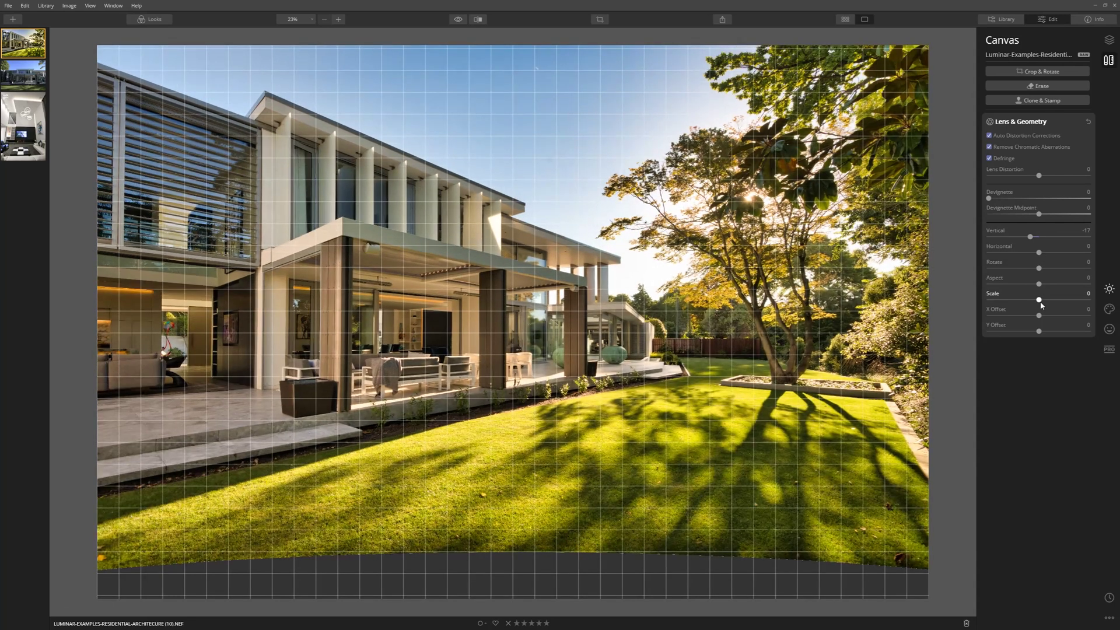
Step: Trial Scale and reset it to 0, then set Y Offset to -30 to fill the gap
left_click_drag(1041, 301, 1084, 301)
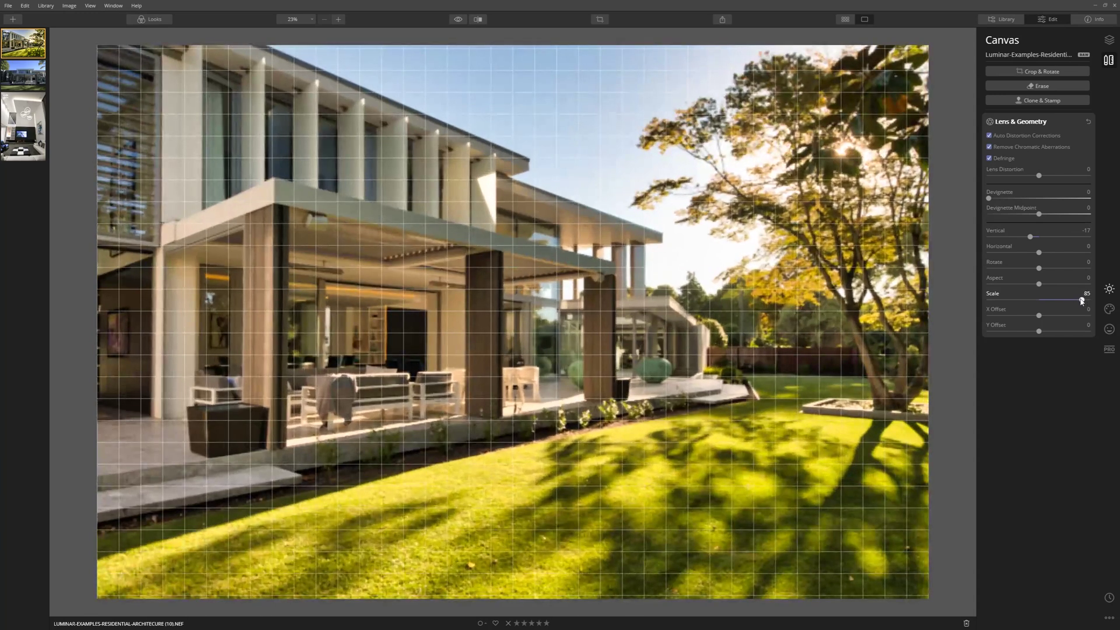
double_click(1083, 301)
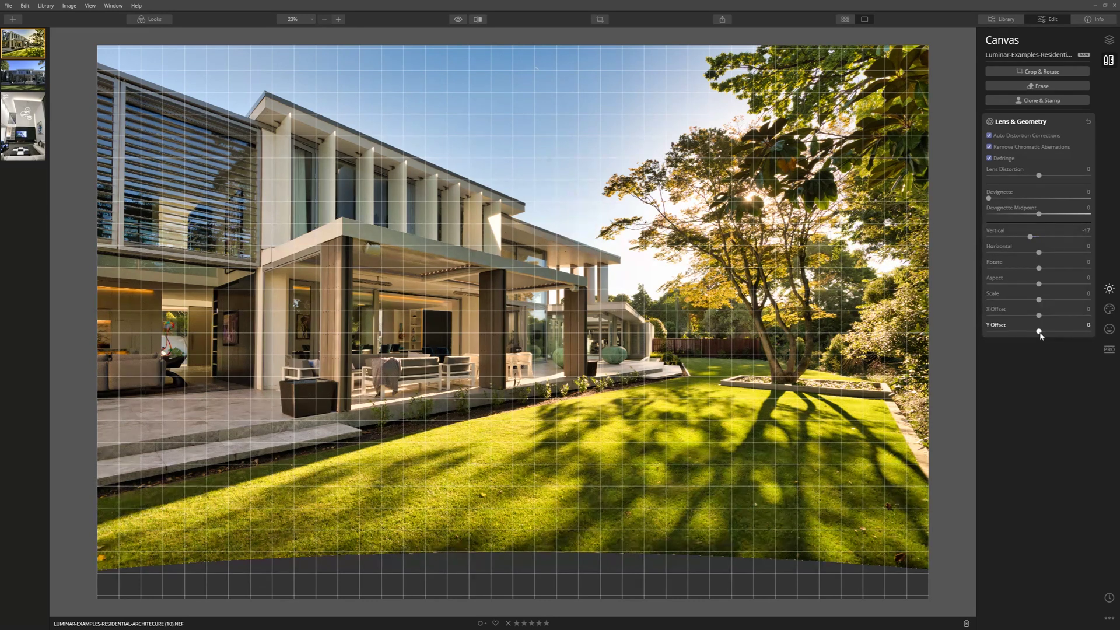
left_click_drag(1041, 334, 1026, 337)
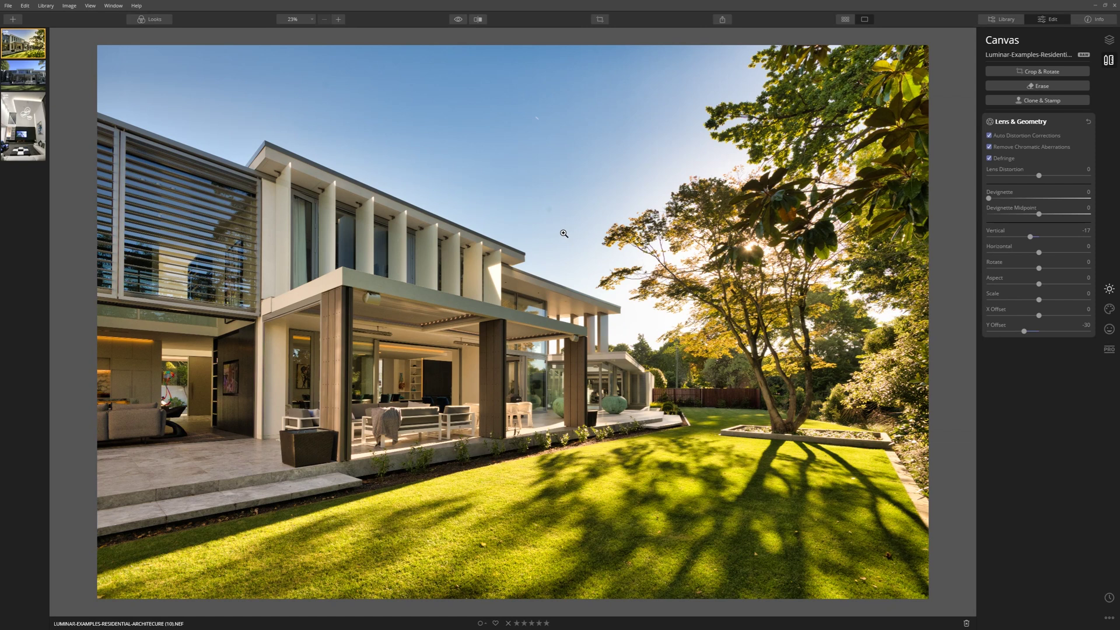
left_click(461, 24)
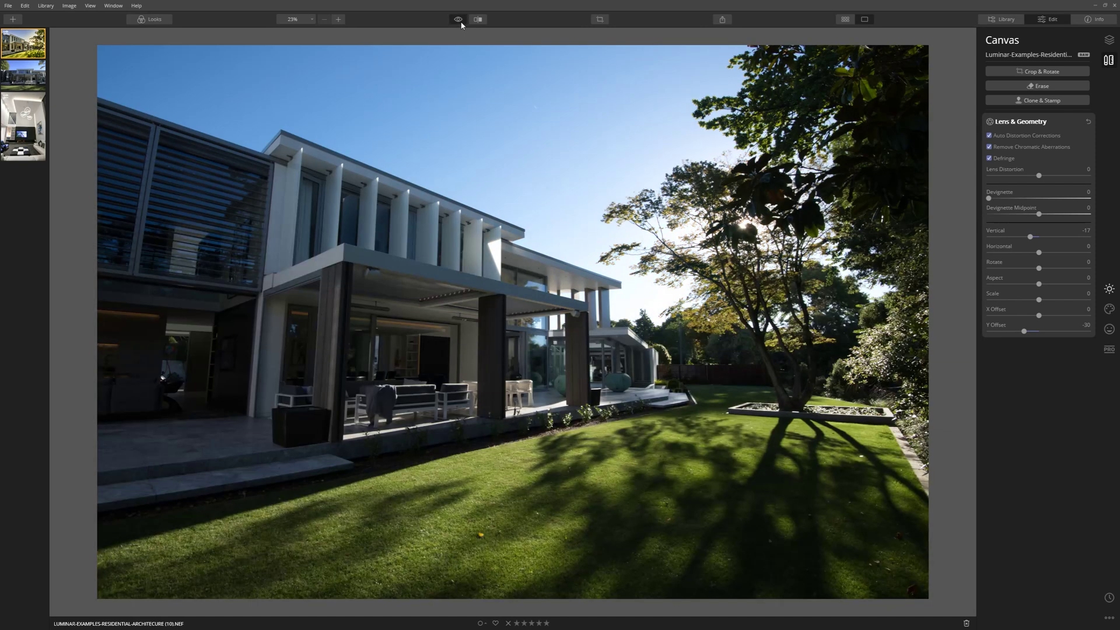
left_click(461, 24)
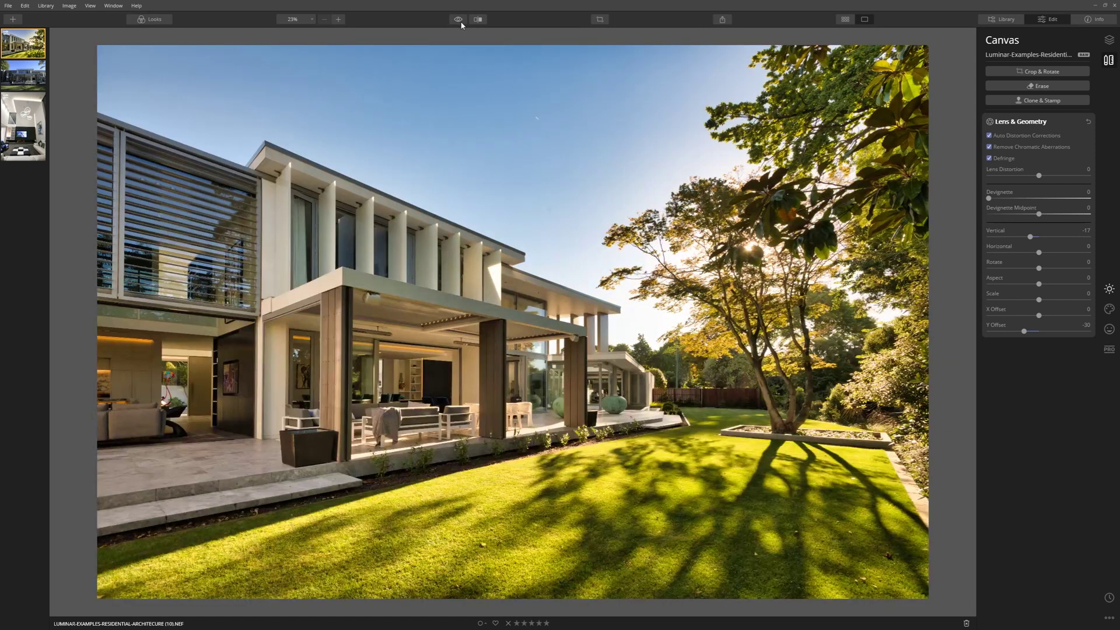
left_click(461, 23)
left_click(461, 23)
left_click(464, 22)
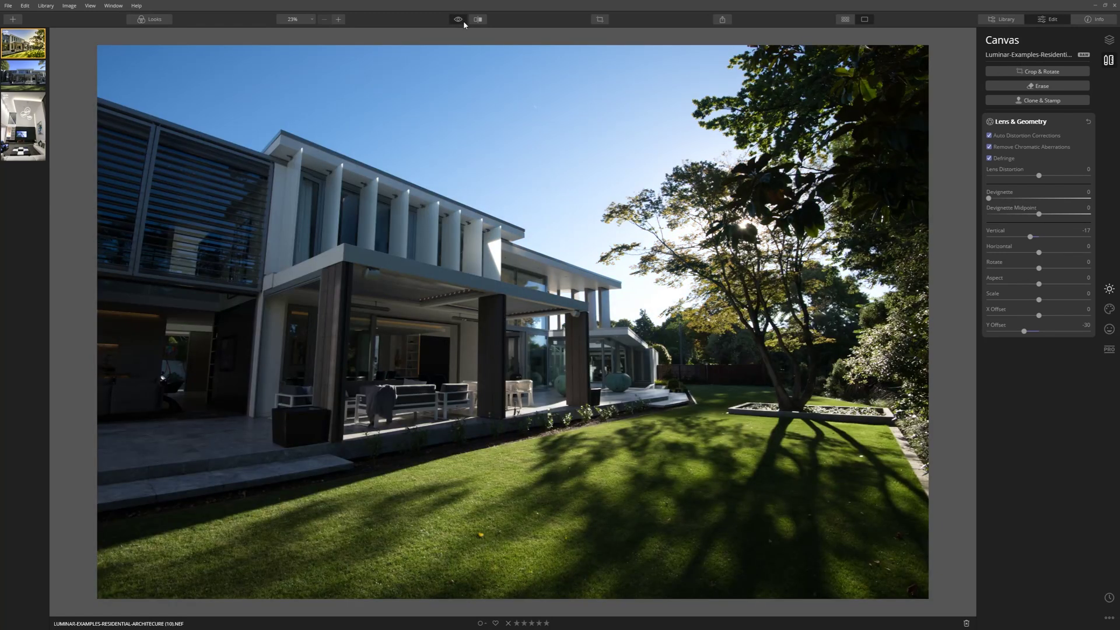
left_click(464, 20)
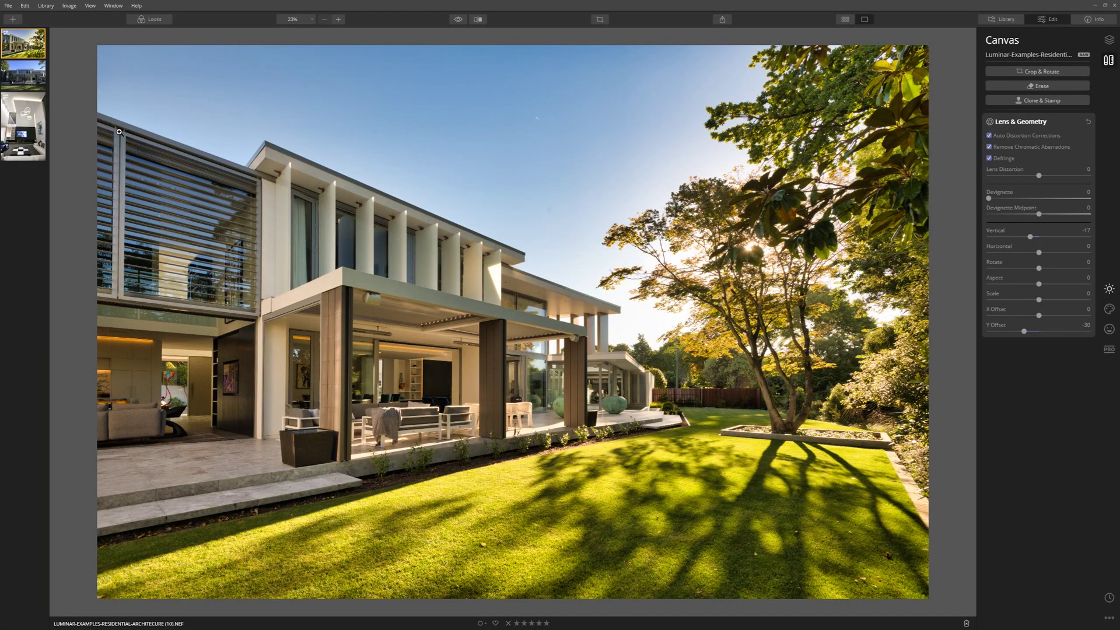
Step: Open the living-room interior photo and enable Auto Distortion Corrections
left_click(34, 120)
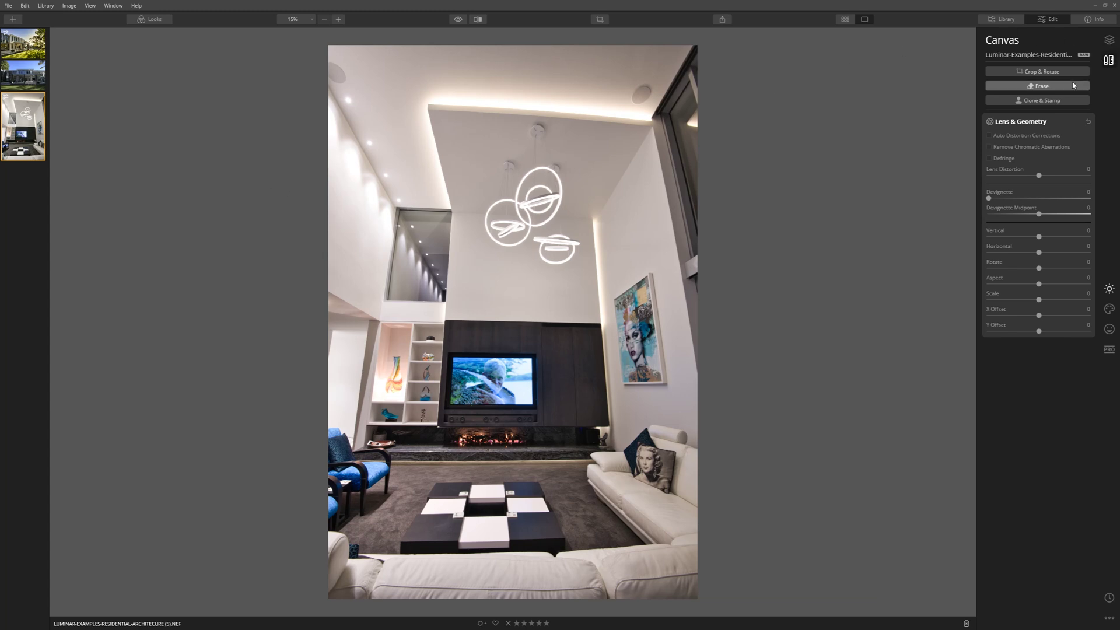
left_click(1015, 136)
Step: Enable Remove Chromatic Aberrations and Defringe, and set Vertical perspective to -30
left_click(1009, 147)
left_click(1007, 158)
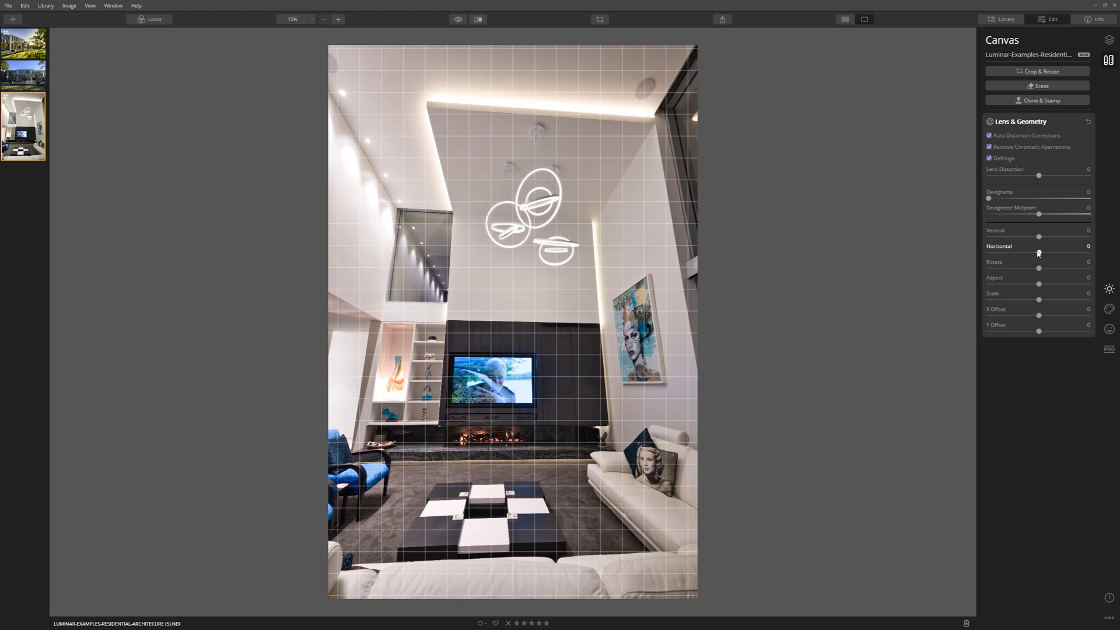
left_click_drag(1039, 237, 1025, 238)
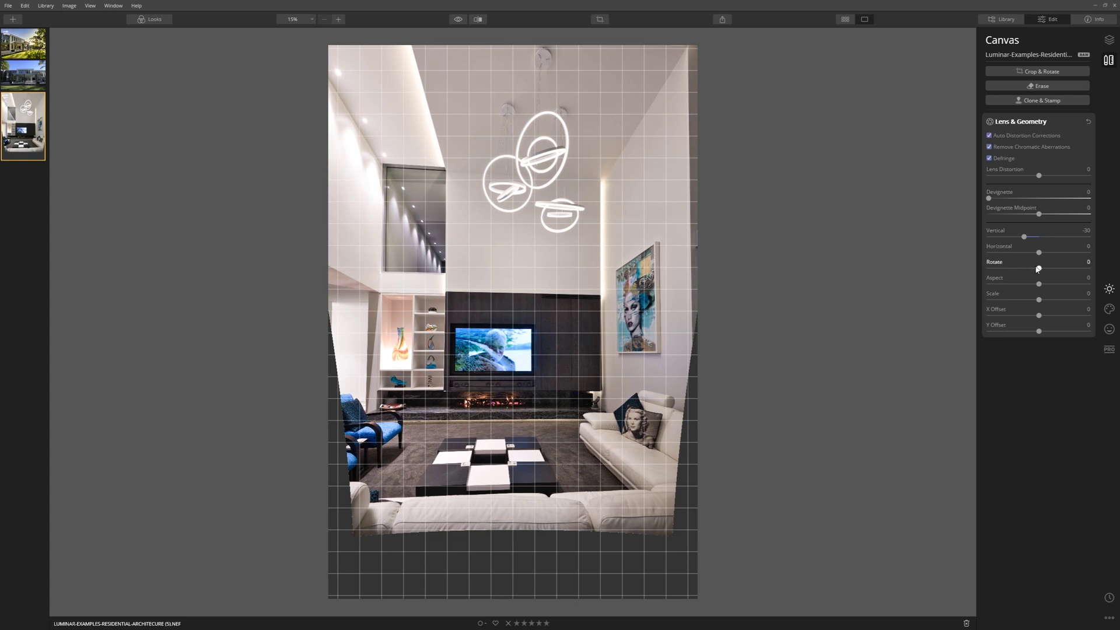
Step: Set Rotate to -6 and Horizontal perspective to 8
left_click_drag(1042, 268, 1036, 272)
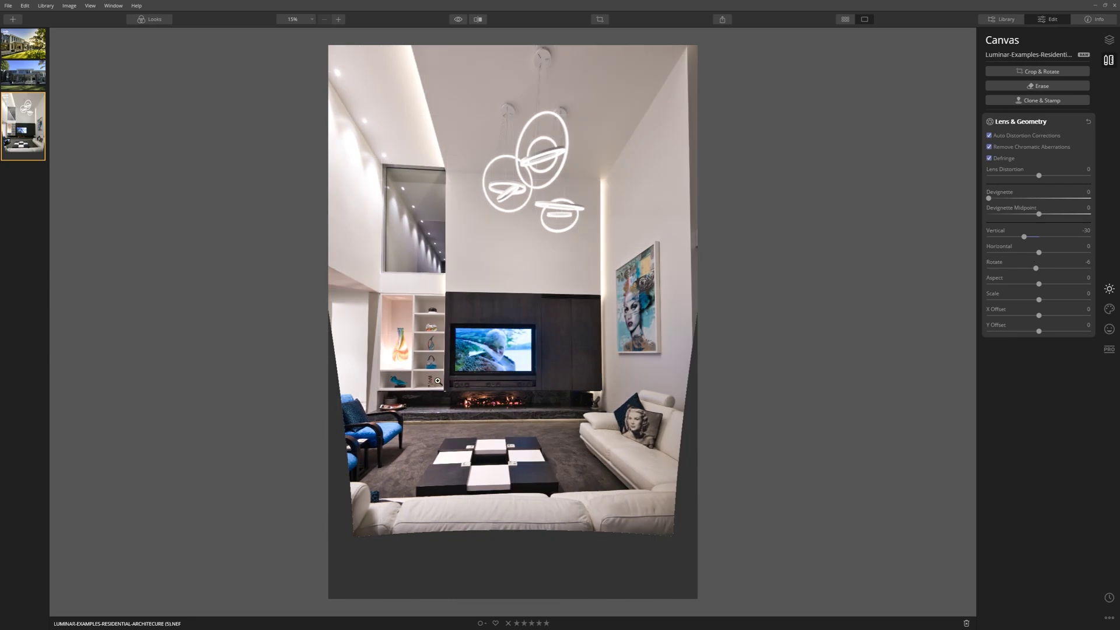
left_click_drag(1039, 253, 1043, 254)
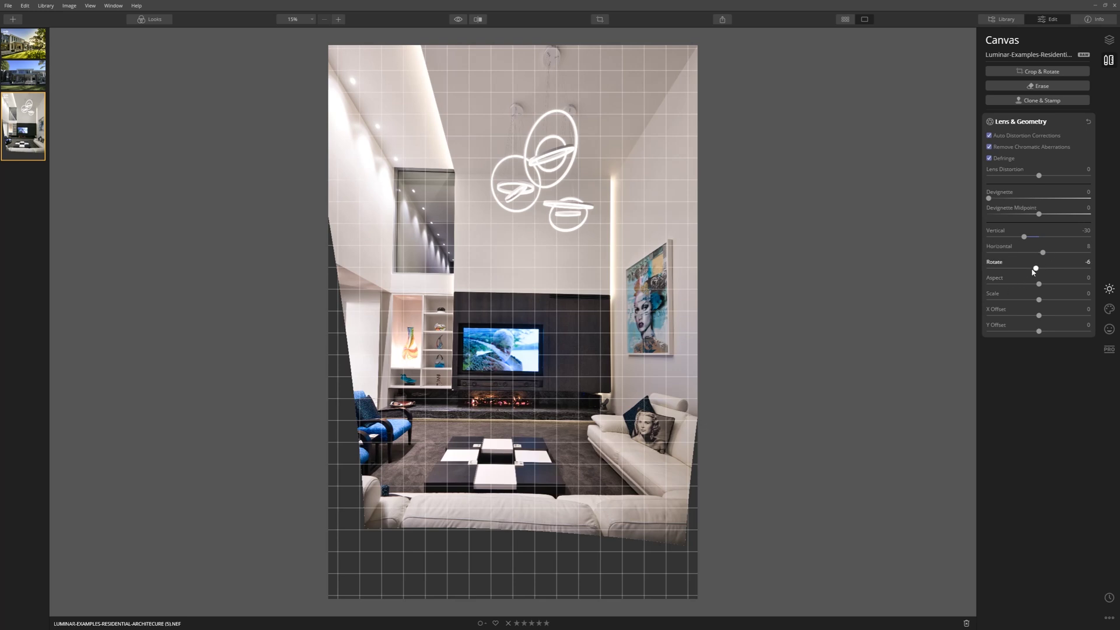
Step: Rotate the living-room photo further, settling Rotate at -19
left_click_drag(1036, 270, 1028, 271)
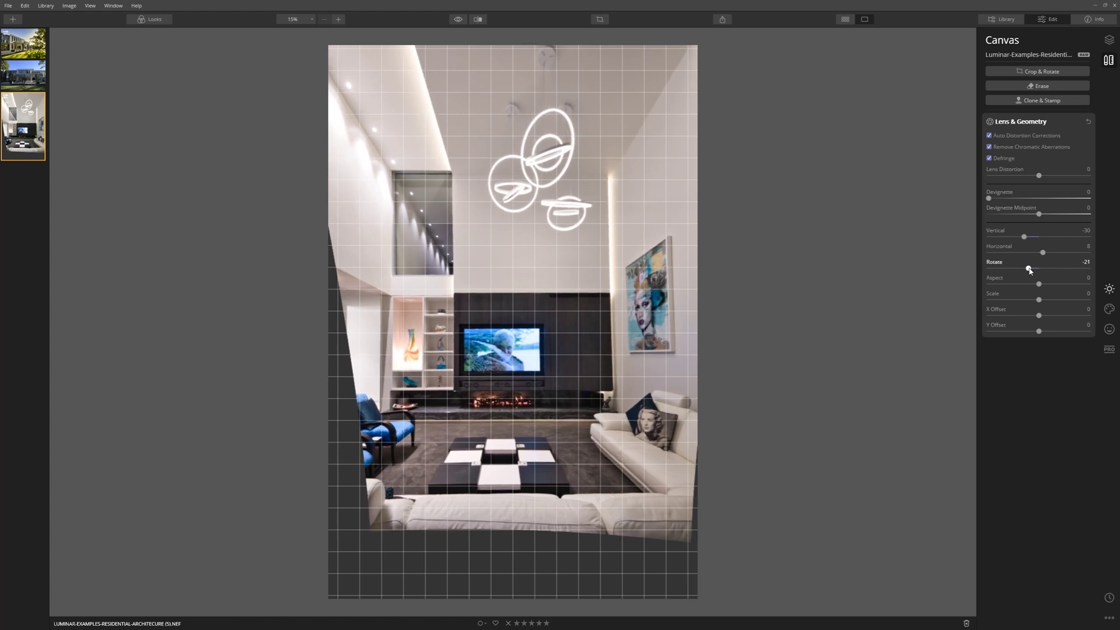
left_click_drag(1029, 271, 1031, 270)
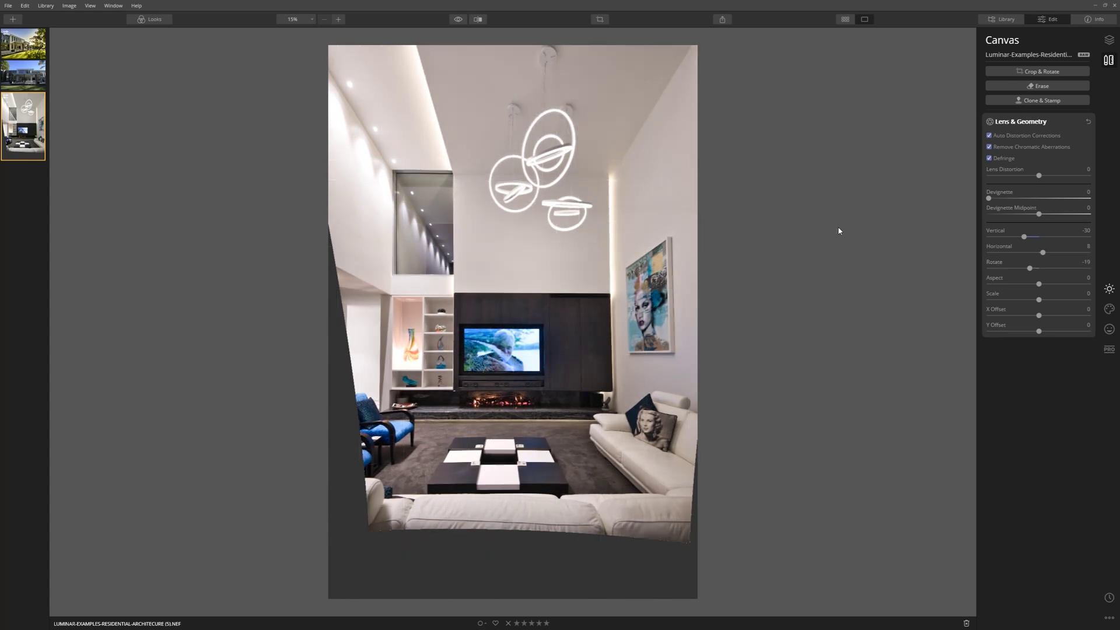
left_click(458, 21)
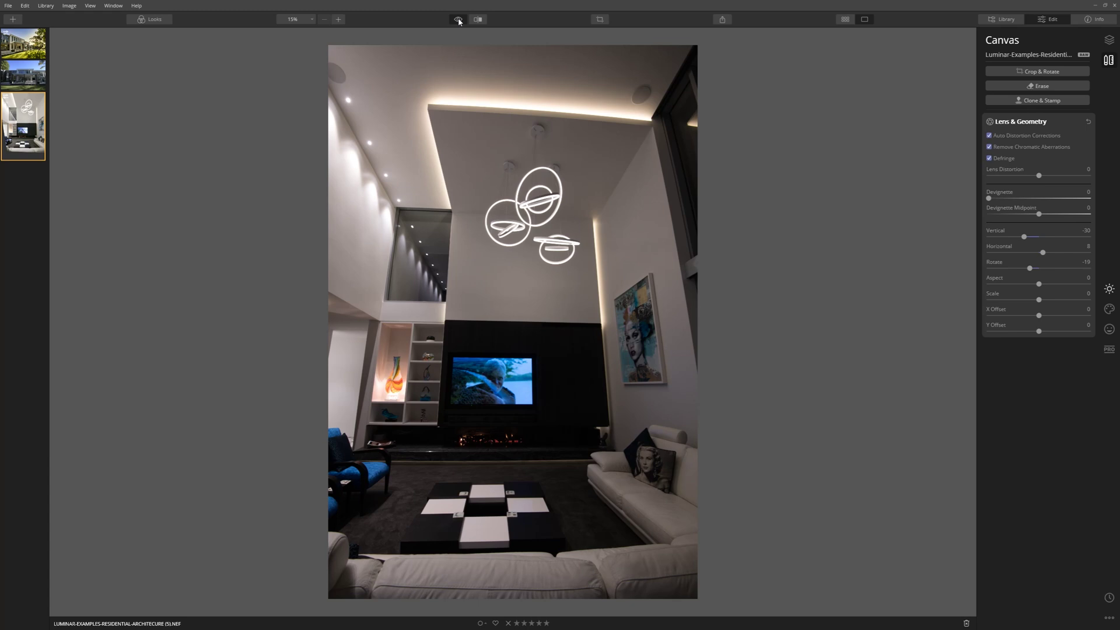
left_click(459, 20)
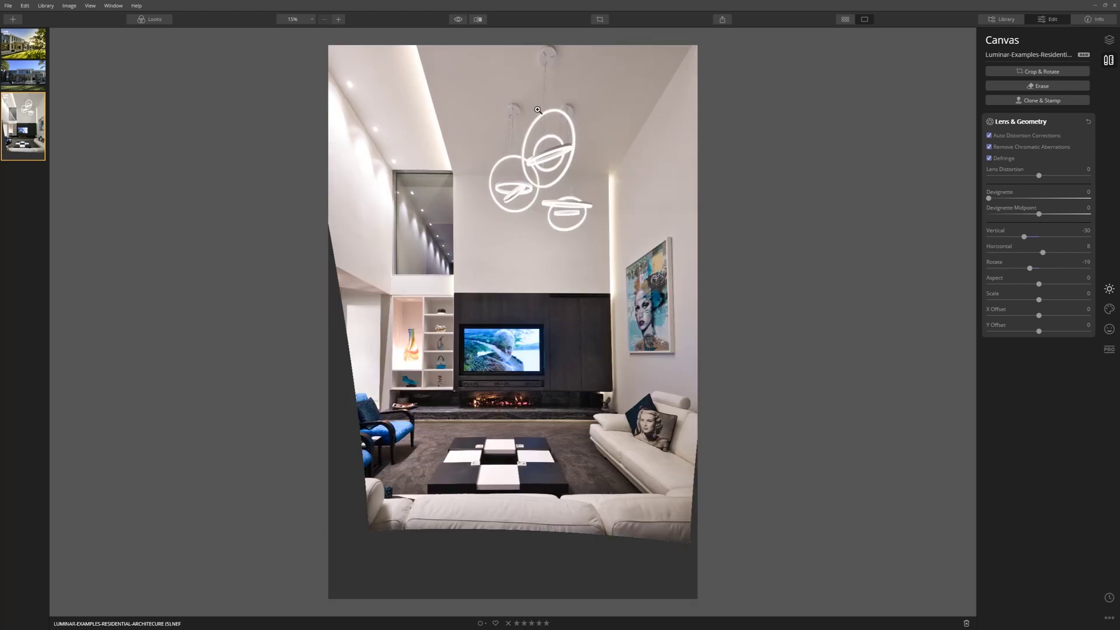
mouse_move(1054, 330)
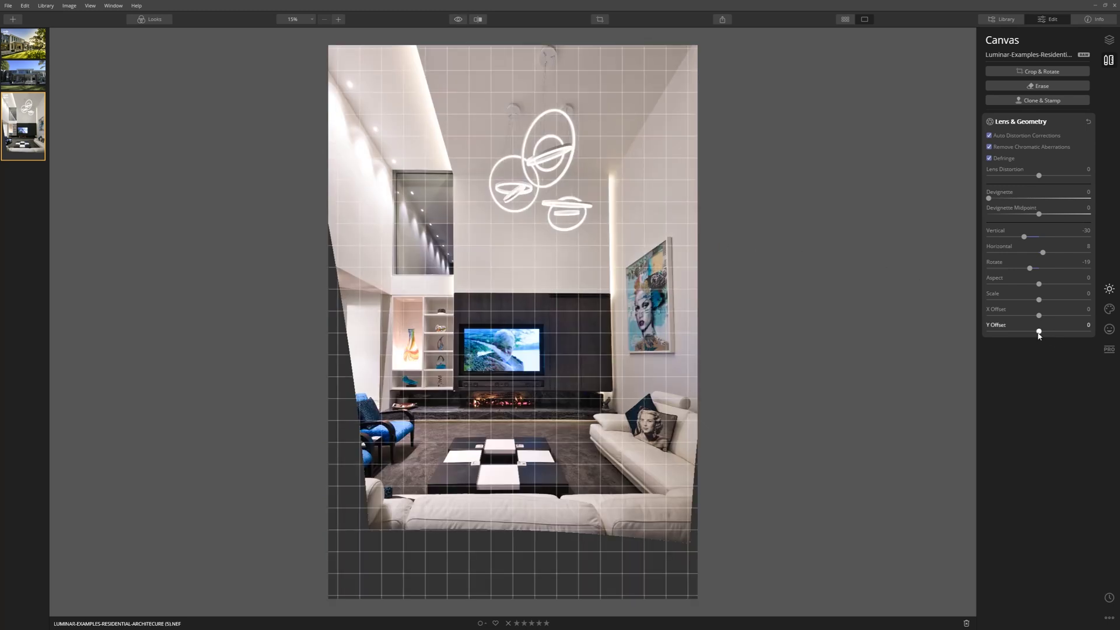
Step: Set Y Offset to -32 and Scale to 43 so the photo fills the frame
left_click_drag(1039, 332, 1022, 337)
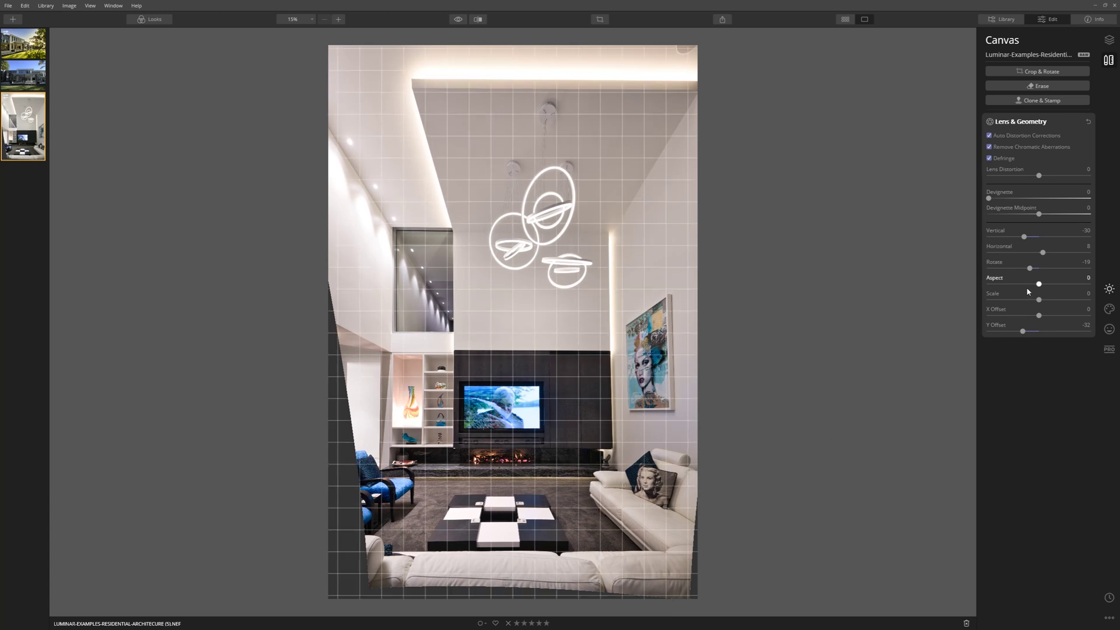
left_click_drag(1041, 301, 1059, 301)
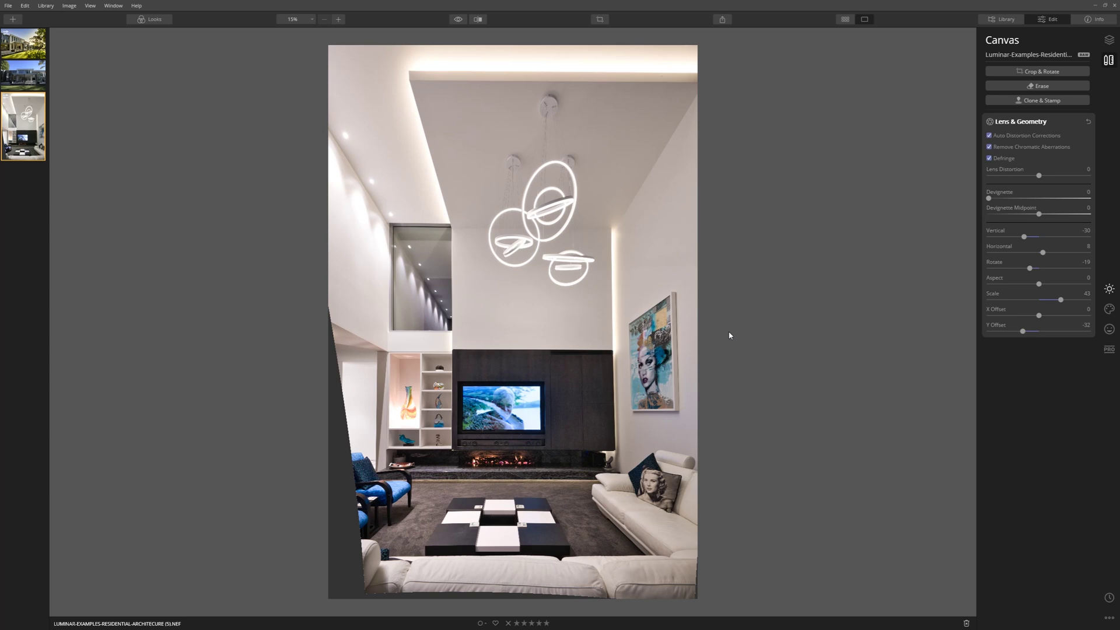
left_click(1041, 73)
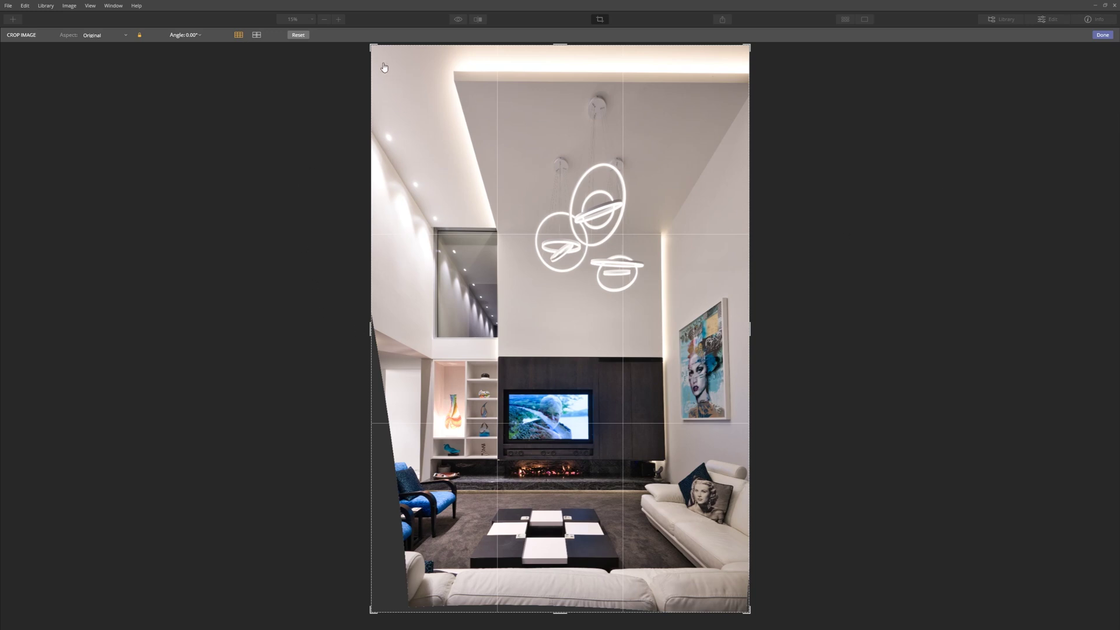
Step: Tighten the crop from the top-left corner, bottom and left edges to about 4933 × 7396
mouse_move(372, 47)
left_mouse_down()
mouse_move(392, 46)
mouse_move(372, 39)
mouse_move(401, 61)
mouse_move(405, 87)
mouse_move(372, 48)
left_mouse_up()
left_click_drag(563, 615, 570, 611)
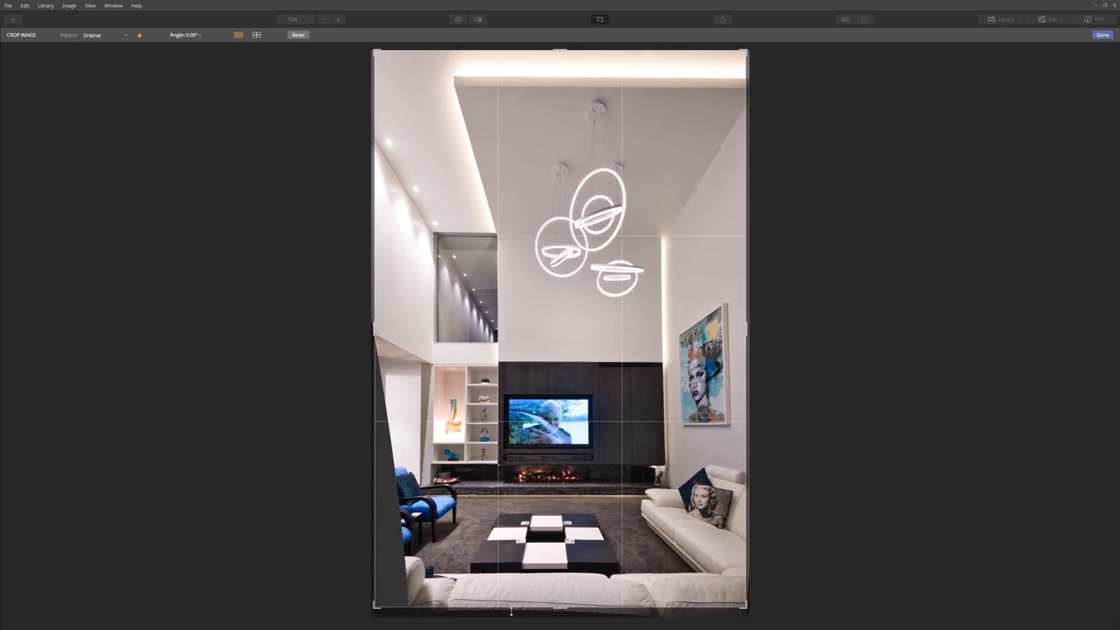
left_click_drag(374, 333, 385, 334)
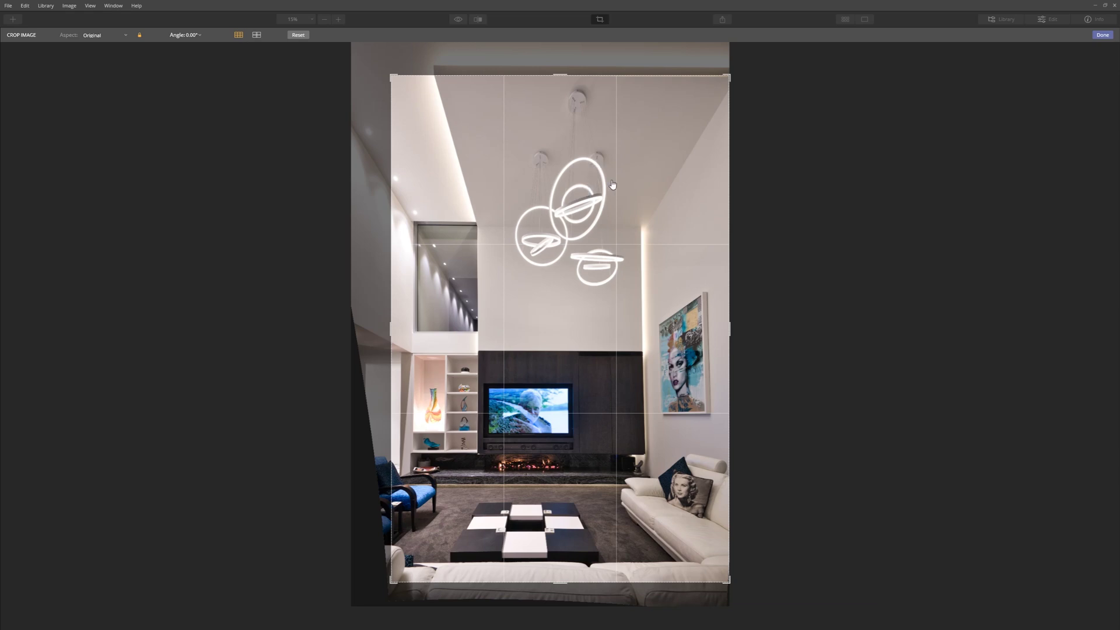
Step: Shift the photo down in the crop box to reveal the lit ceiling cove, then apply the crop
left_click_drag(589, 206, 574, 233)
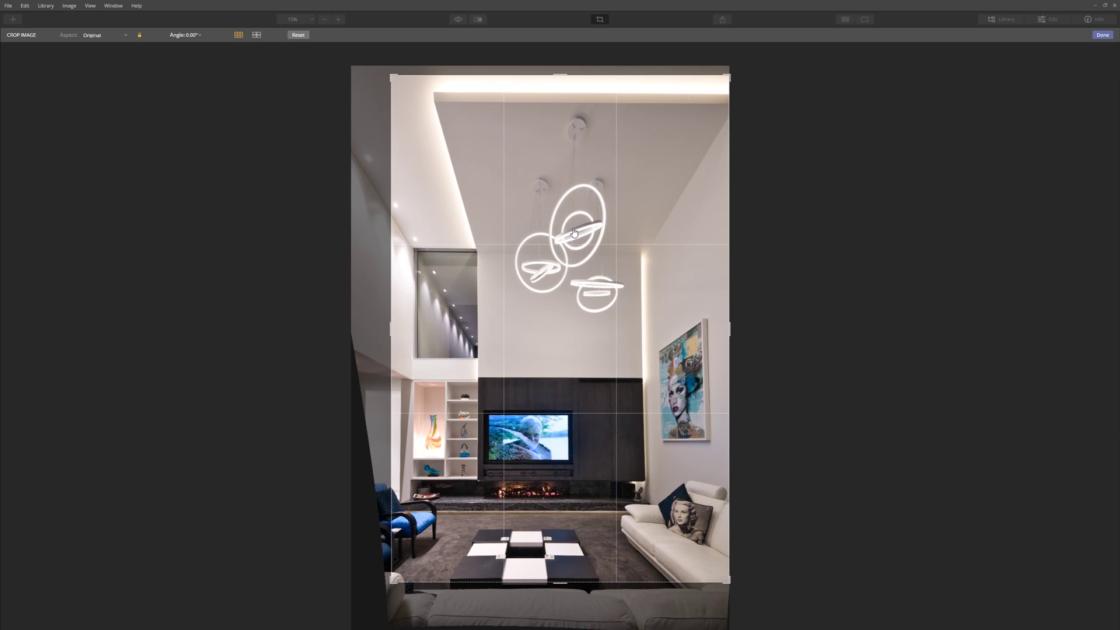
left_click_drag(574, 233, 575, 243)
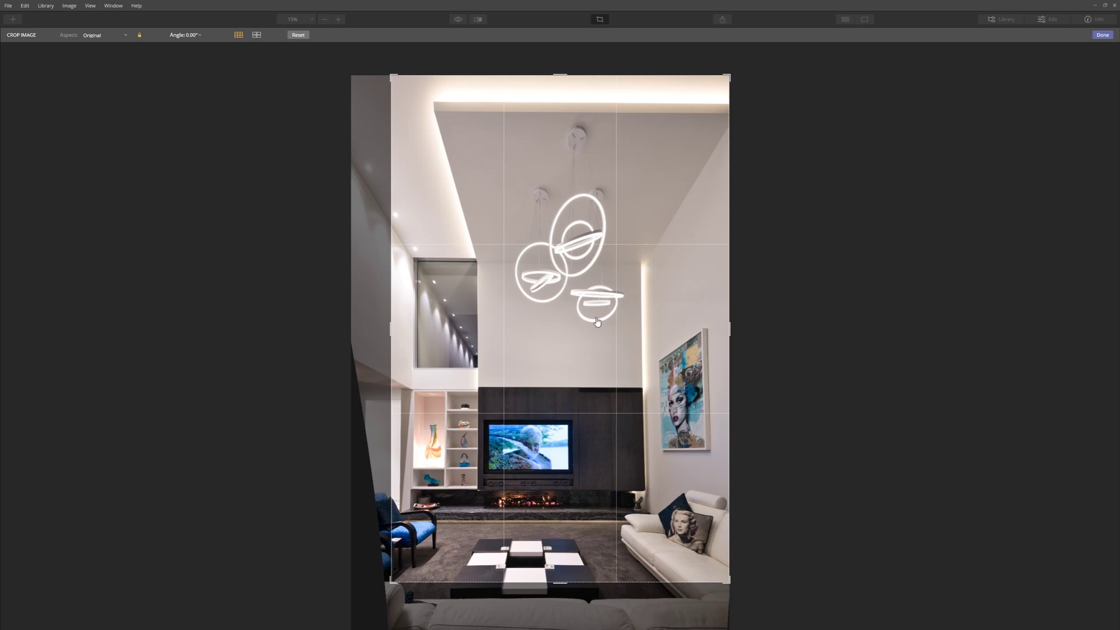
left_click(1100, 35)
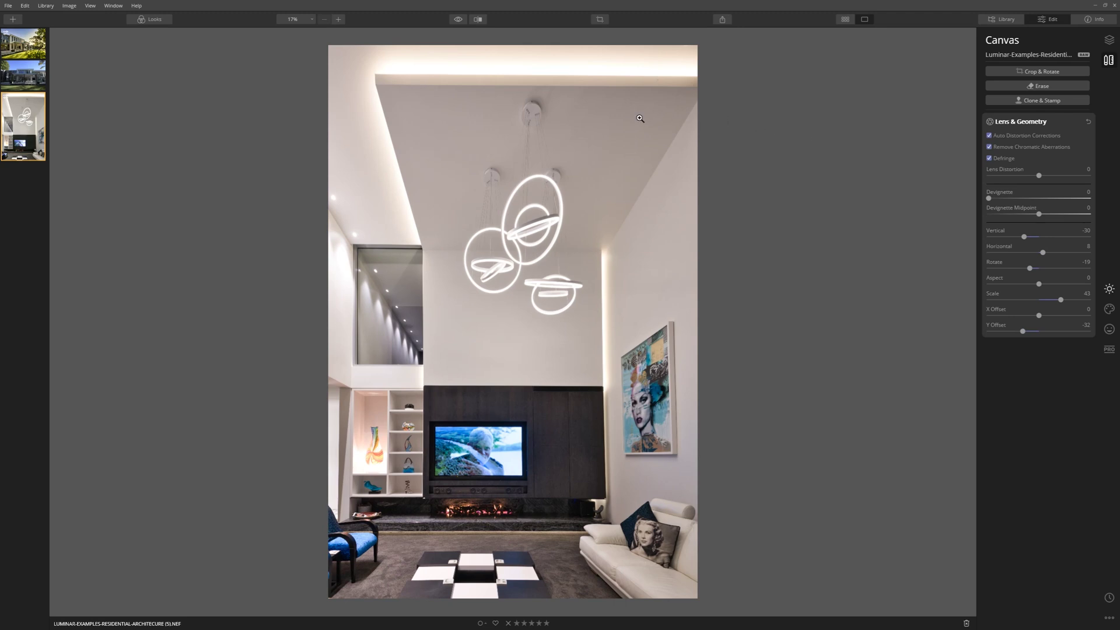
Step: Compare the cropped, corrected photo against the original unedited version and return to the edit
left_click(457, 21)
left_click(457, 21)
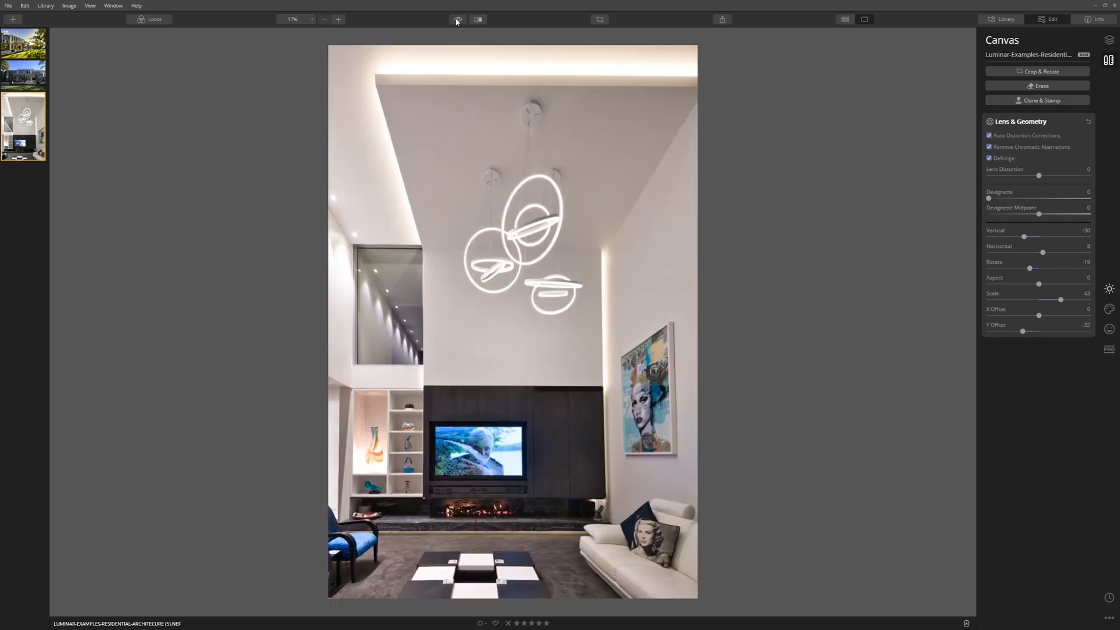